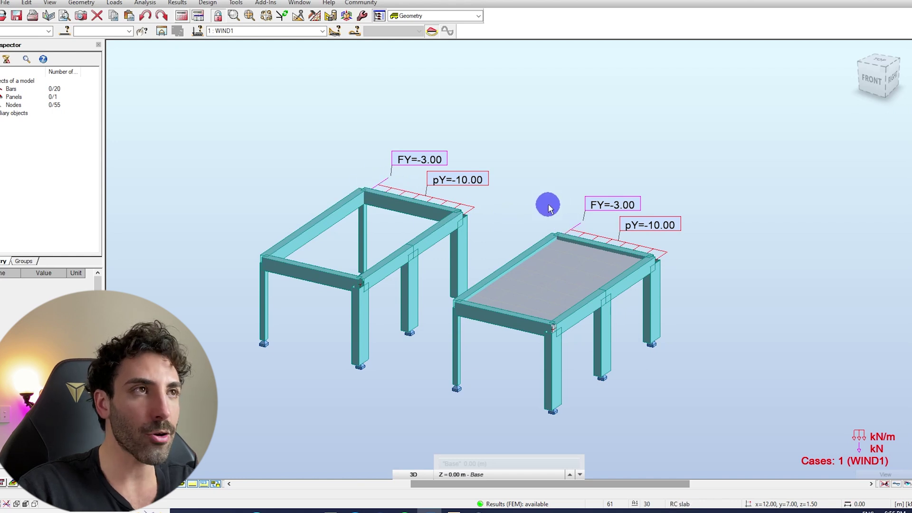
Run the static analysis for the WIND1 case, accepting the separate-structure prompt, and close the messages
{"action": "left_click", "coordinate": [181, 17]}
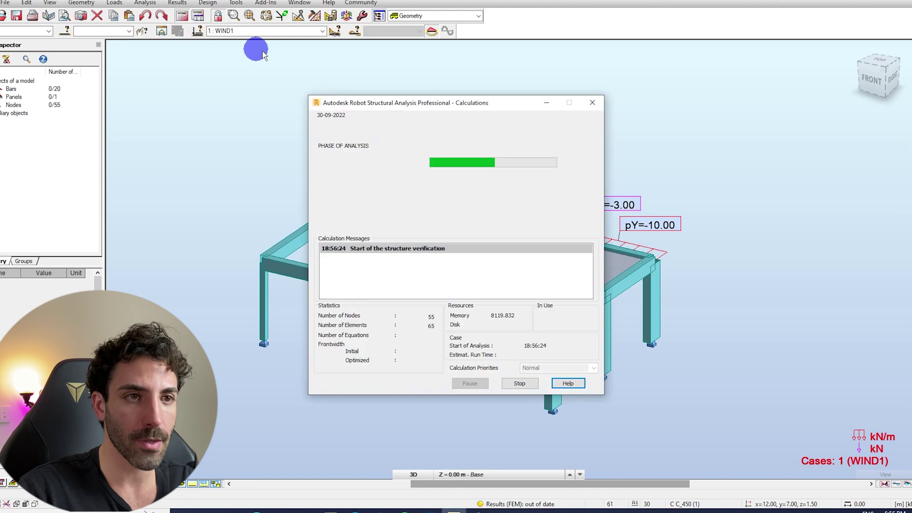
{"action": "left_click", "coordinate": [477, 291]}
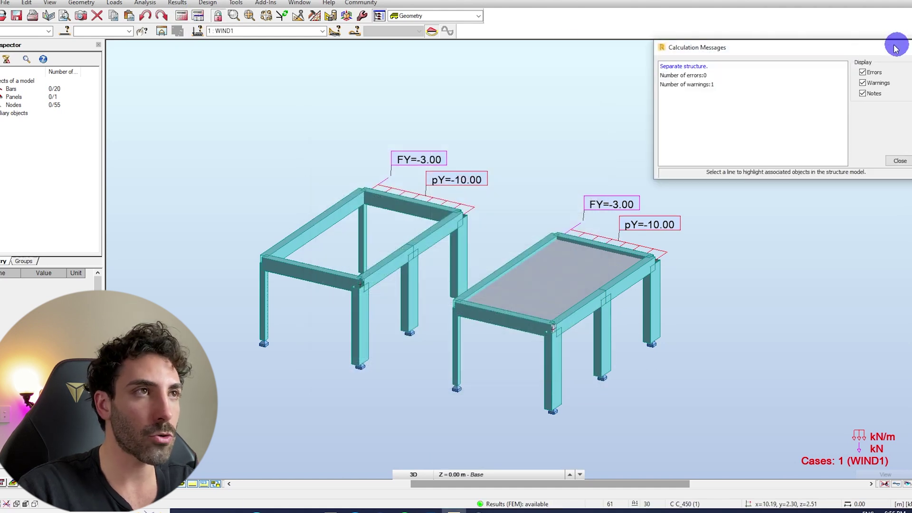
{"action": "left_click", "coordinate": [906, 47]}
Display the WIND1 exact deformation diagram on both frames from Diagrams for Bars
{"action": "left_click", "coordinate": [177, 3]}
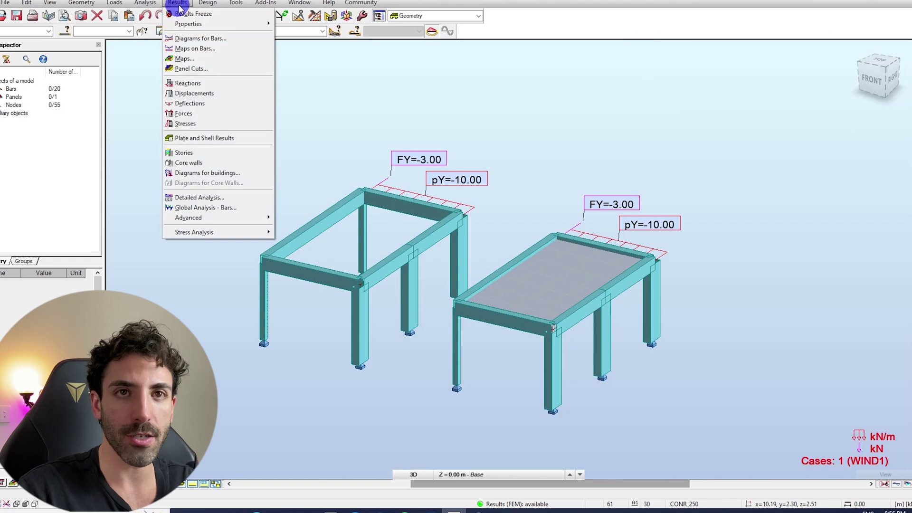
{"action": "left_click", "coordinate": [199, 38]}
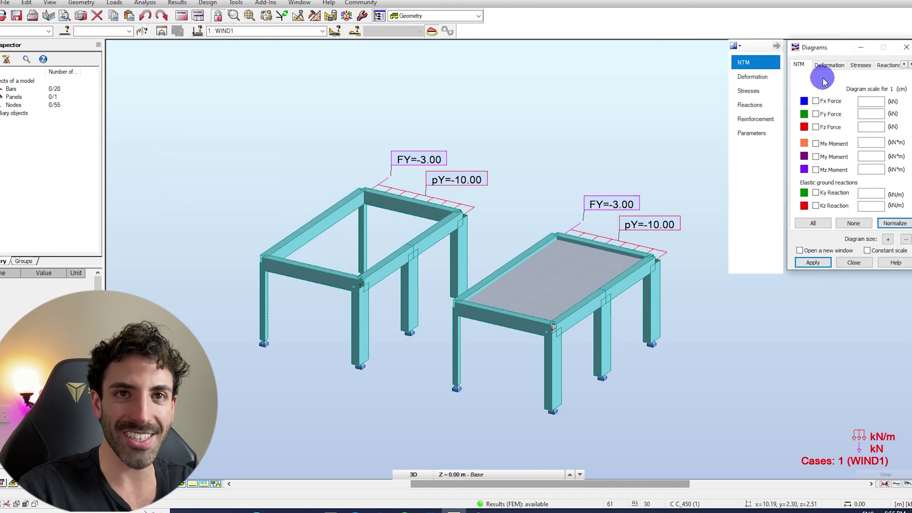
{"action": "left_click", "coordinate": [829, 65]}
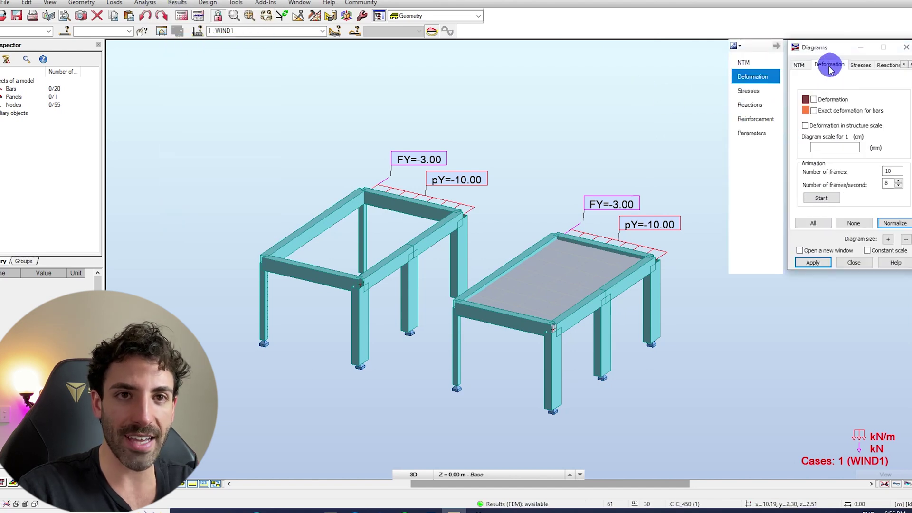
{"action": "left_click", "coordinate": [813, 262]}
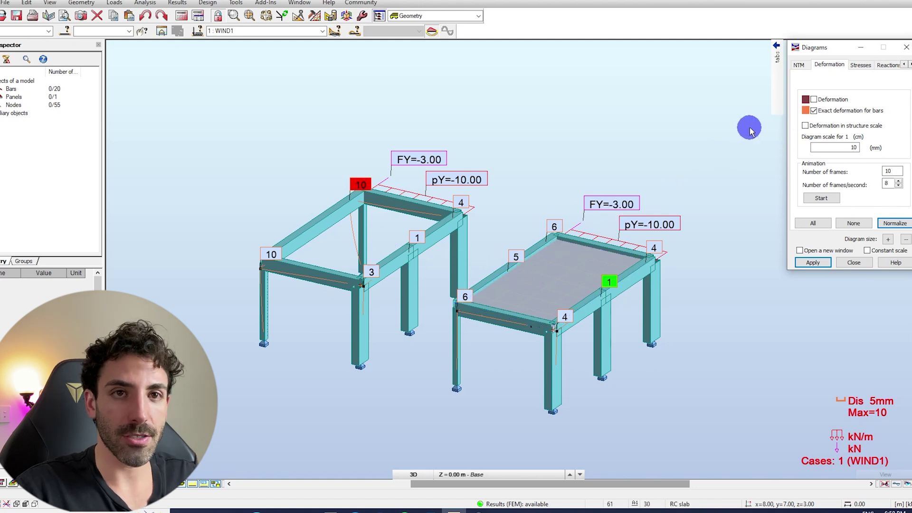
Clear the deformation diagram and show FY support reactions at the column bases
{"action": "left_click", "coordinate": [814, 110]}
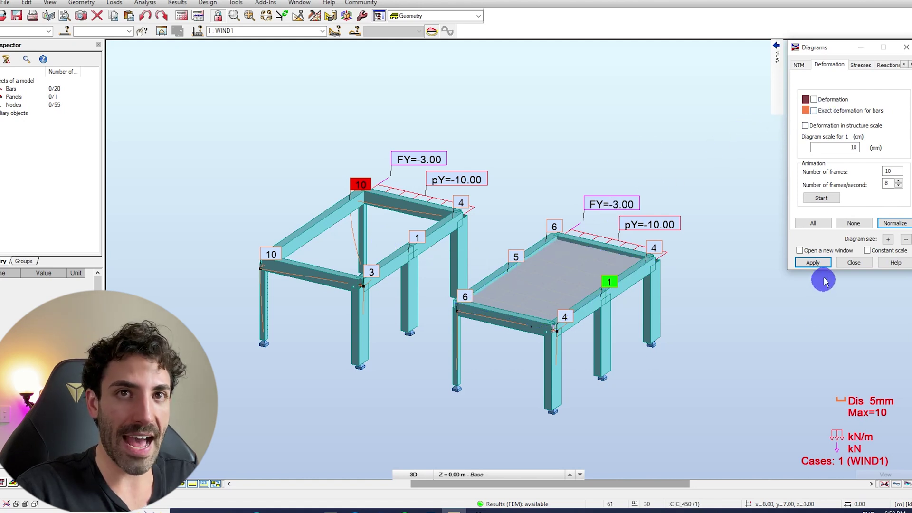
{"action": "left_click", "coordinate": [812, 262]}
{"action": "left_click", "coordinate": [887, 65]}
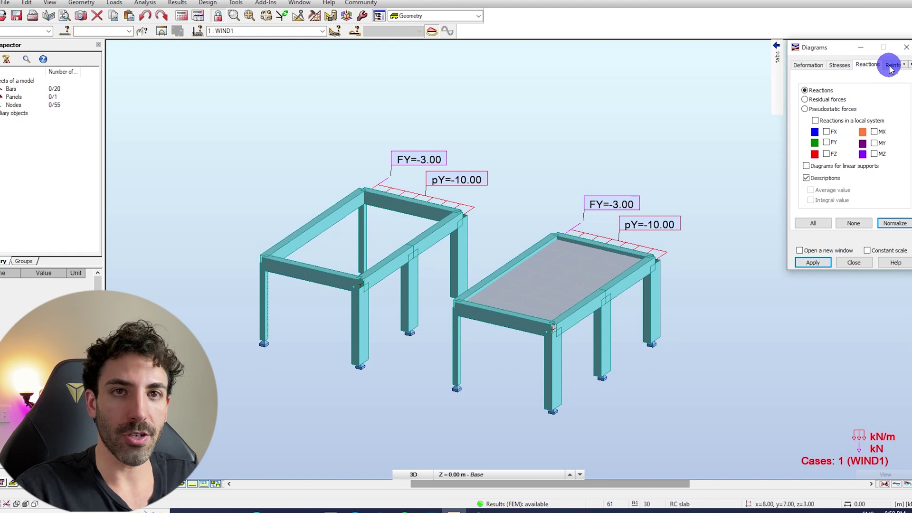
{"action": "left_click", "coordinate": [827, 143]}
{"action": "left_click", "coordinate": [813, 263]}
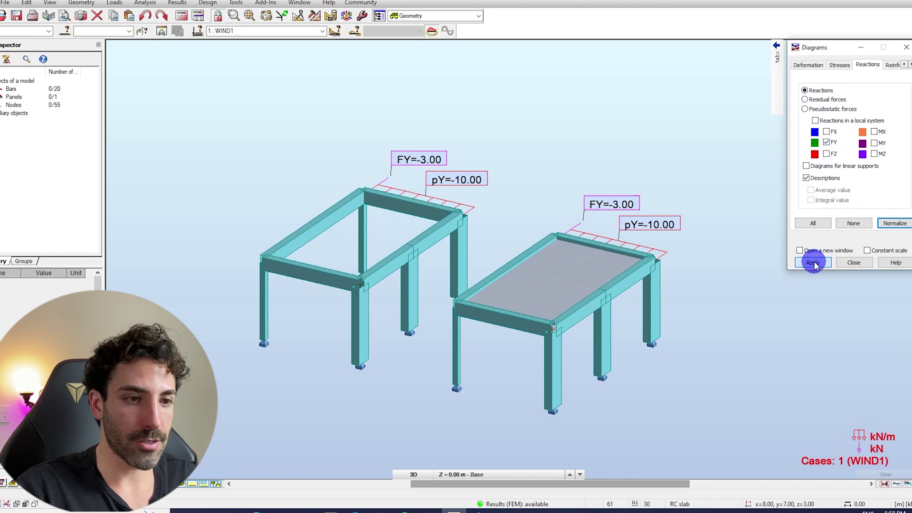
Orbit and zoom around both frames to read the FY reactions, peaking at 16.68 and 16.83 kN
{"action": "mouse_move", "coordinate": [429, 305]}
{"action": "middle_mouse_down", "text": "shift"}
{"action": "mouse_move", "coordinate": [459, 330]}
{"action": "mouse_move", "coordinate": [428, 315]}
{"action": "middle_mouse_up", "text": "shift"}
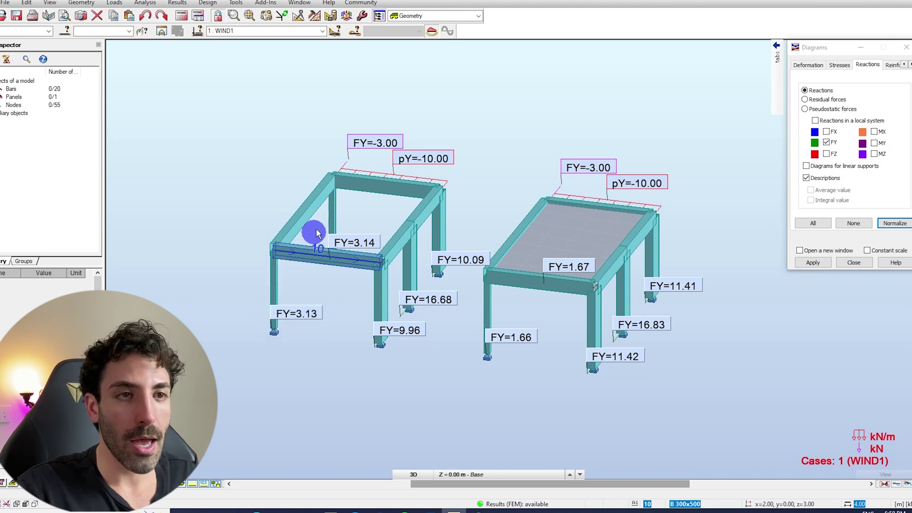
{"action": "middle_click_drag", "start_coordinate": [417, 369], "coordinate": [430, 354], "text": "shift"}
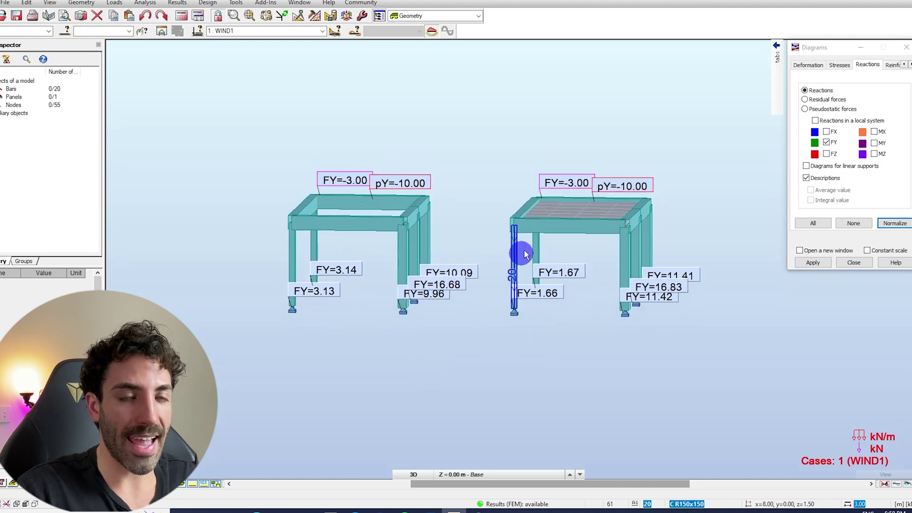
{"action": "scroll", "coordinate": [607, 260], "scroll_direction": "up", "scroll_amount": 2}
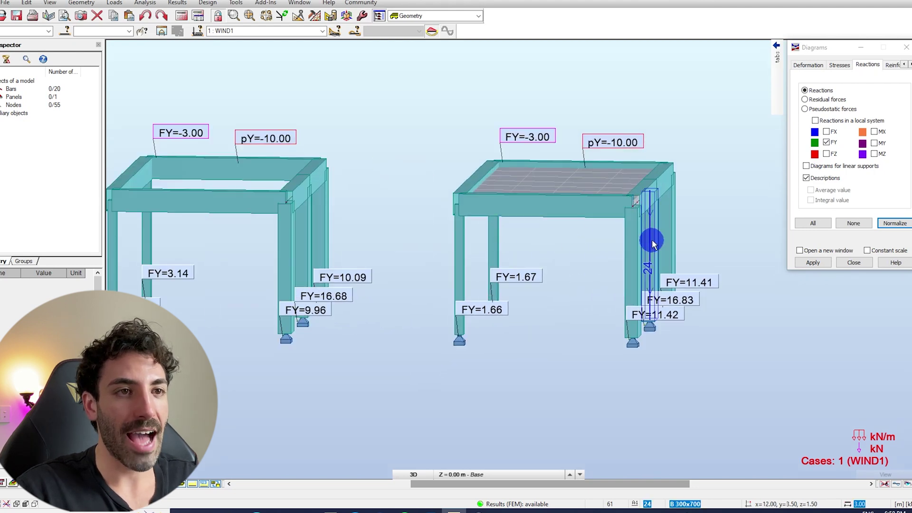
{"action": "scroll", "coordinate": [652, 243], "scroll_direction": "down", "scroll_amount": 2}
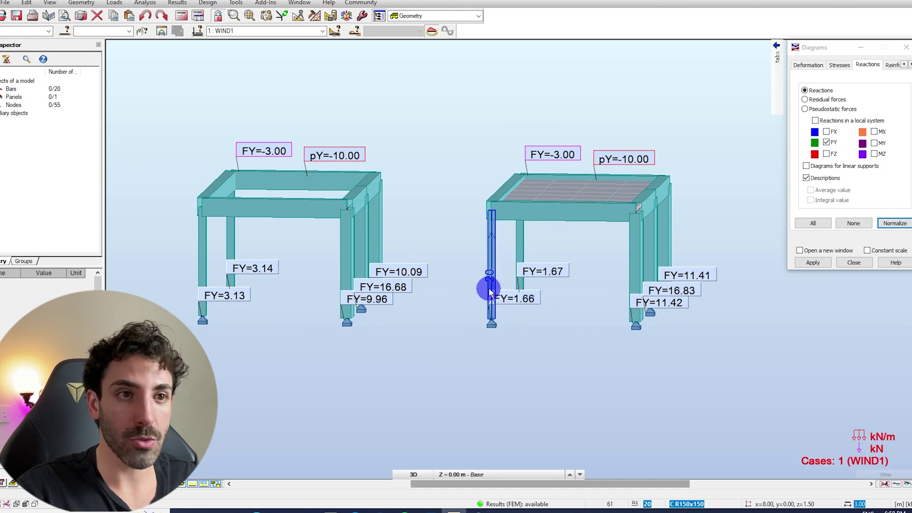
{"action": "middle_click_drag", "start_coordinate": [507, 275], "coordinate": [515, 291]}
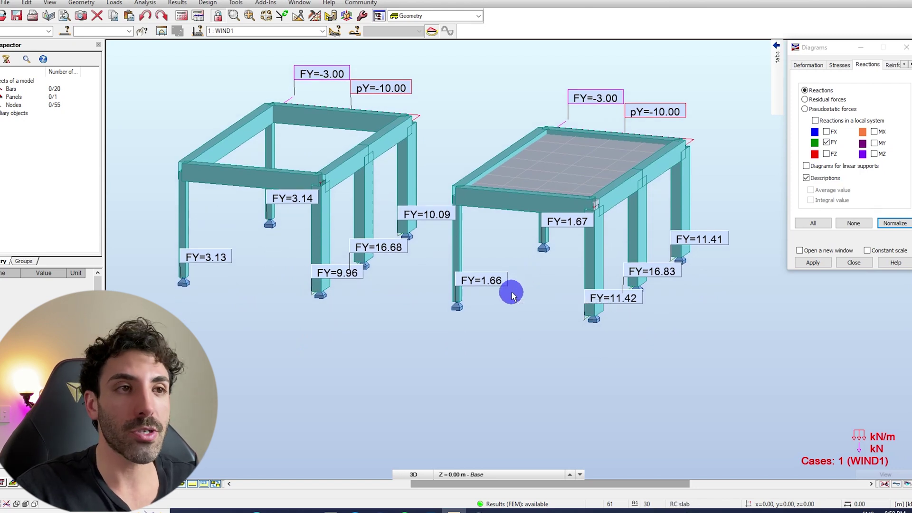
{"action": "scroll", "coordinate": [488, 306], "scroll_direction": "down", "scroll_amount": 2}
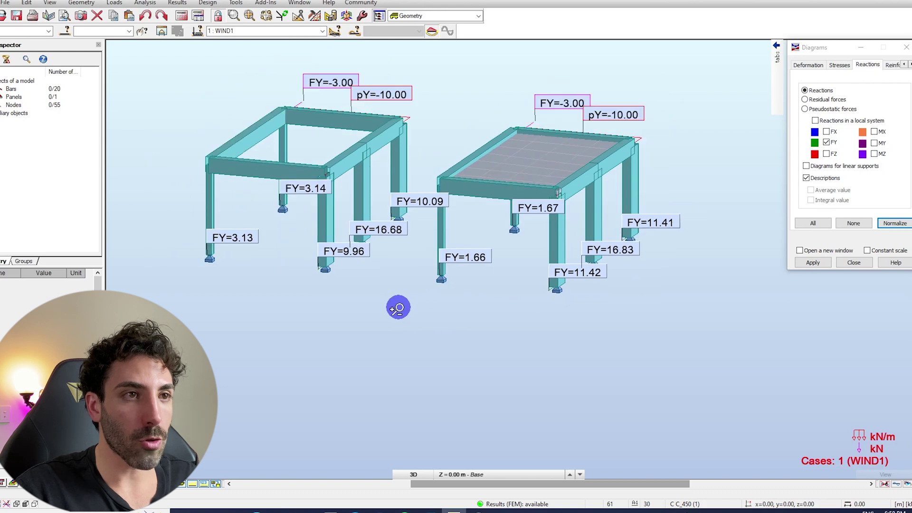
{"action": "scroll", "coordinate": [398, 308], "scroll_direction": "up", "scroll_amount": 3}
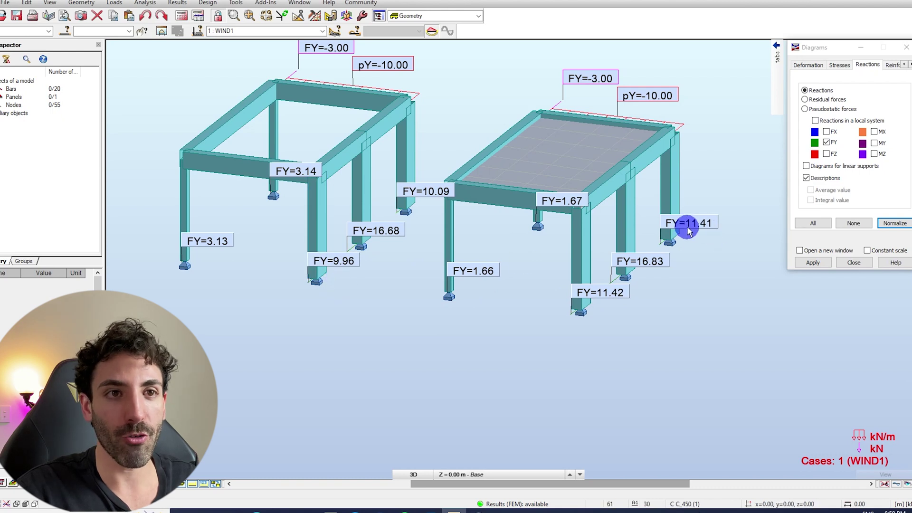
{"action": "middle_click_drag", "start_coordinate": [687, 240], "coordinate": [501, 303], "text": "shift"}
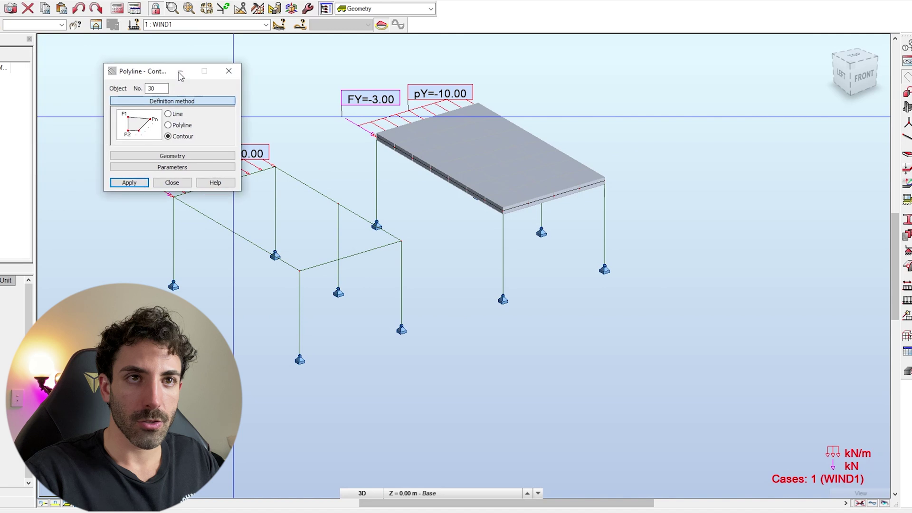
Draw the first wall contour between the left support and beam nodes, confirming the model change
{"action": "left_click_drag", "start_coordinate": [241, 81], "coordinate": [737, 75]}
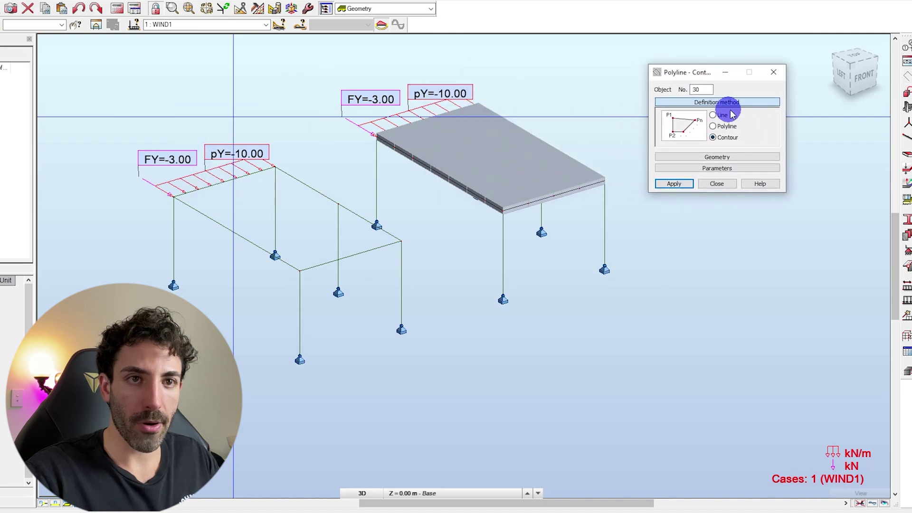
{"action": "left_click", "coordinate": [716, 168]}
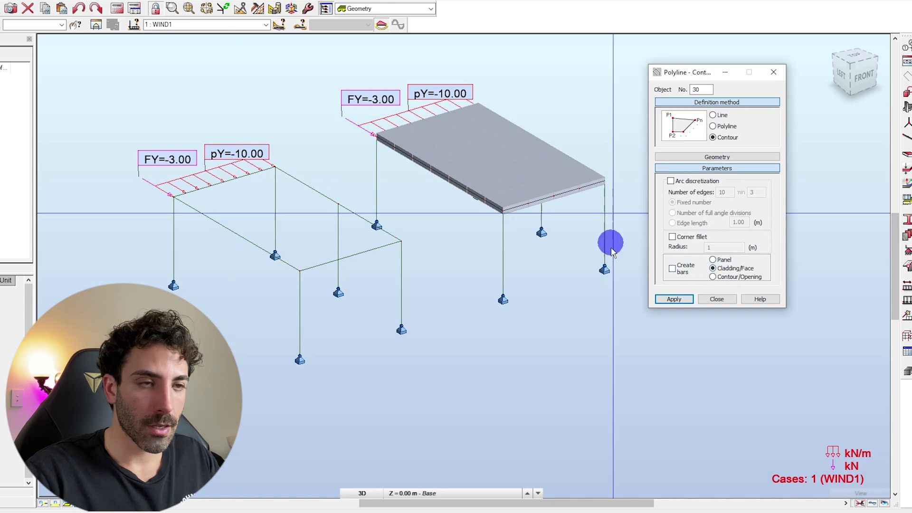
{"action": "scroll", "coordinate": [566, 246], "scroll_direction": "down", "scroll_amount": 3}
{"action": "middle_click_drag", "start_coordinate": [403, 297], "coordinate": [405, 269]}
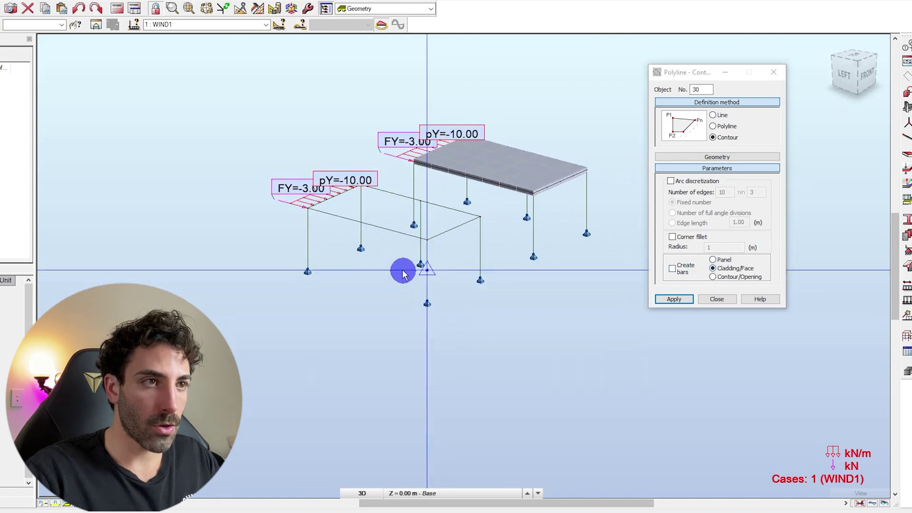
{"action": "scroll", "coordinate": [285, 277], "scroll_direction": "up", "scroll_amount": 2}
{"action": "left_click", "coordinate": [262, 275]}
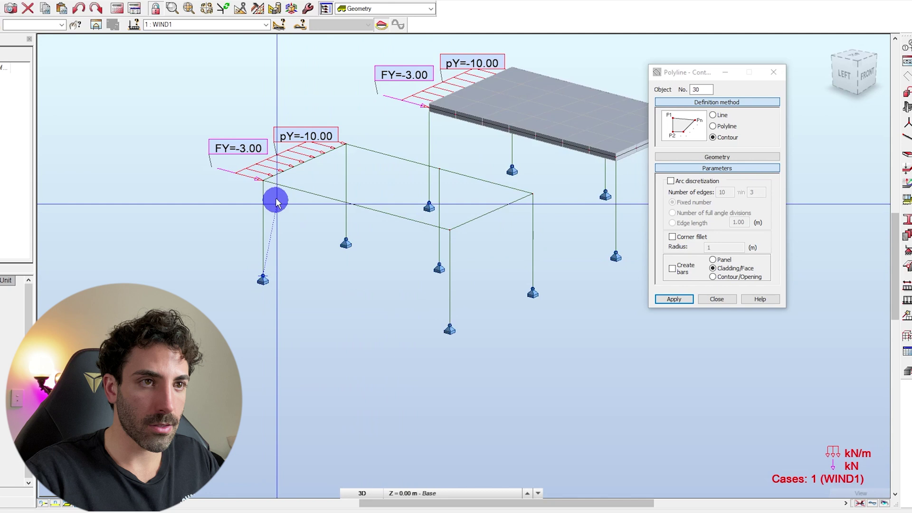
{"action": "left_click", "coordinate": [262, 180]}
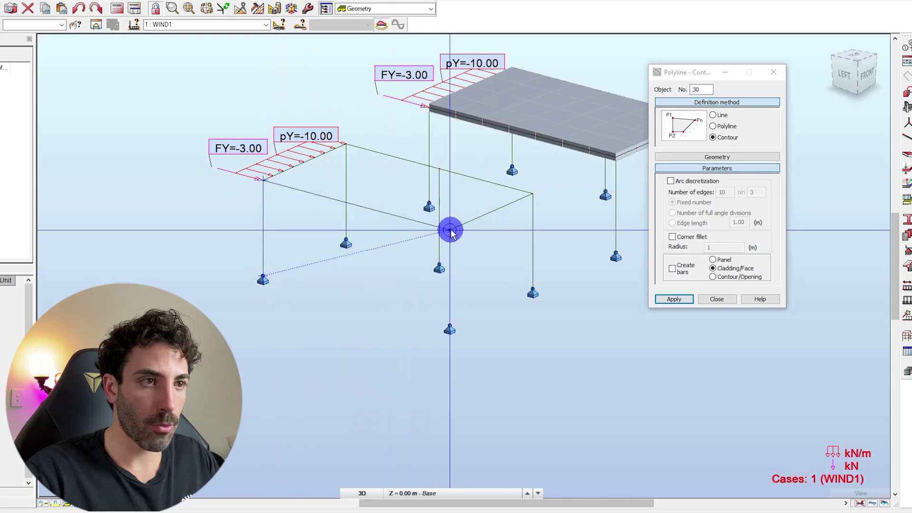
{"action": "left_click", "coordinate": [449, 326]}
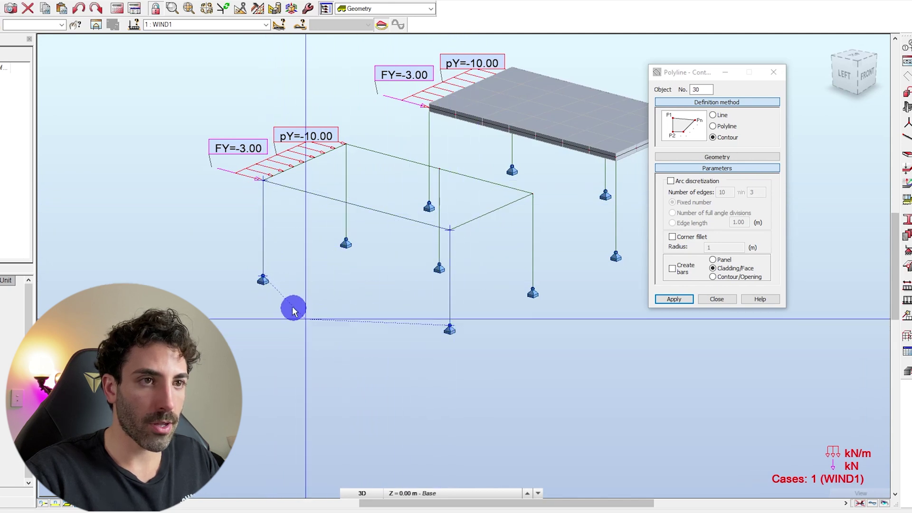
{"action": "left_click", "coordinate": [263, 276]}
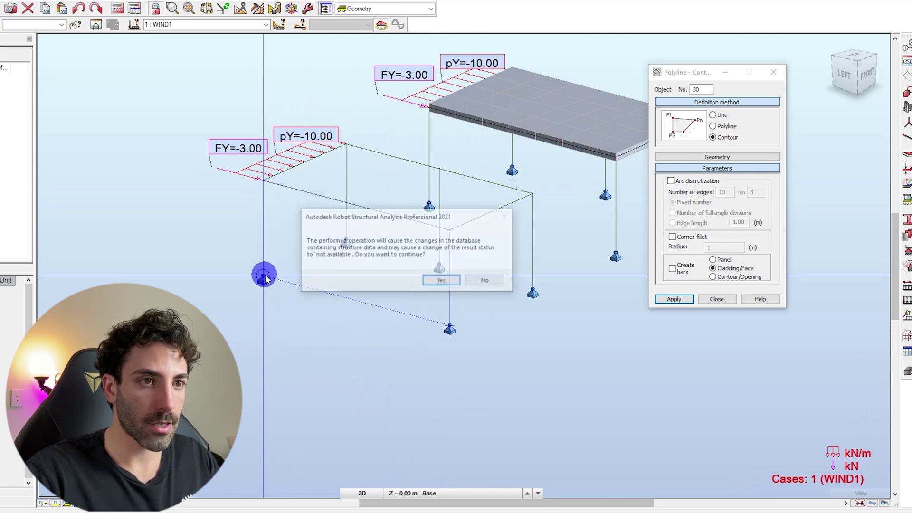
{"action": "left_click", "coordinate": [442, 280]}
Draw the second wall contour under the slab through its support and slab-corner nodes
{"action": "middle_click_drag", "start_coordinate": [442, 283], "coordinate": [283, 299]}
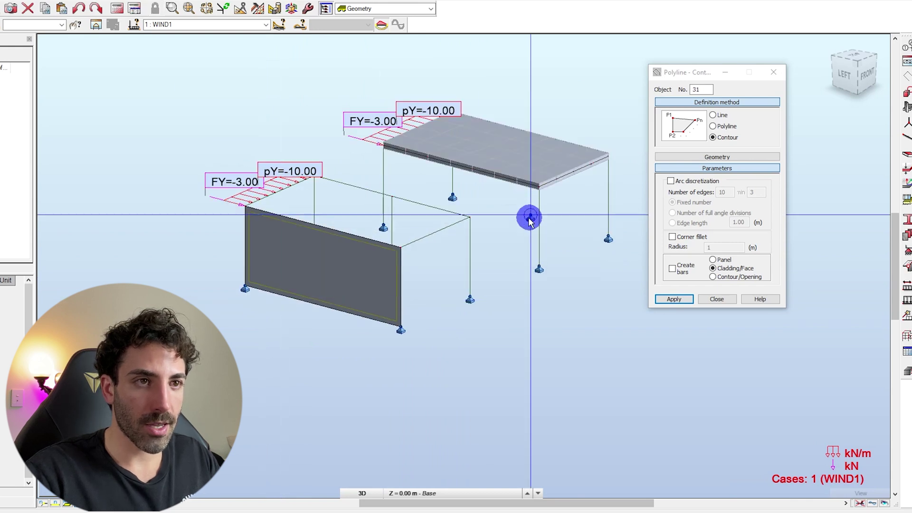
{"action": "middle_click_drag", "start_coordinate": [529, 218], "coordinate": [332, 91]}
{"action": "left_click", "coordinate": [332, 89]}
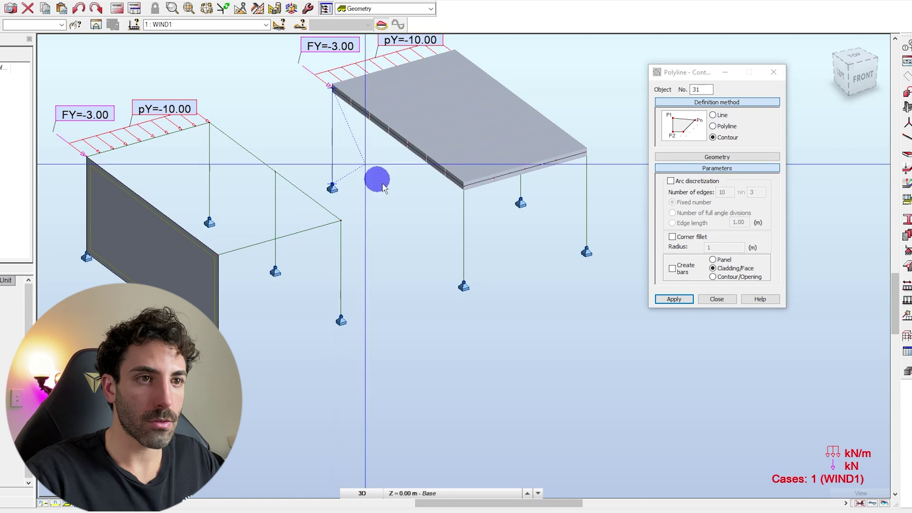
{"action": "left_click", "coordinate": [463, 186]}
{"action": "left_click", "coordinate": [463, 284]}
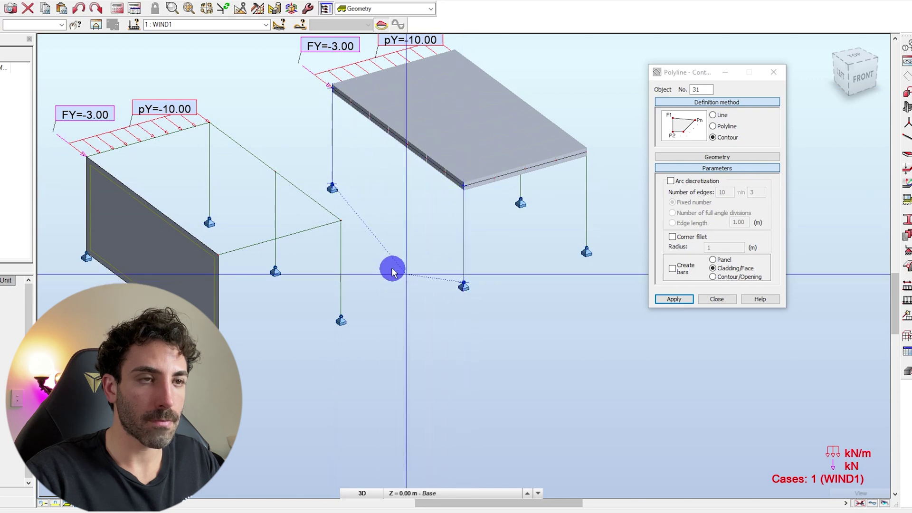
{"action": "left_click", "coordinate": [332, 186]}
{"action": "scroll", "coordinate": [394, 219], "scroll_direction": "down", "scroll_amount": 1}
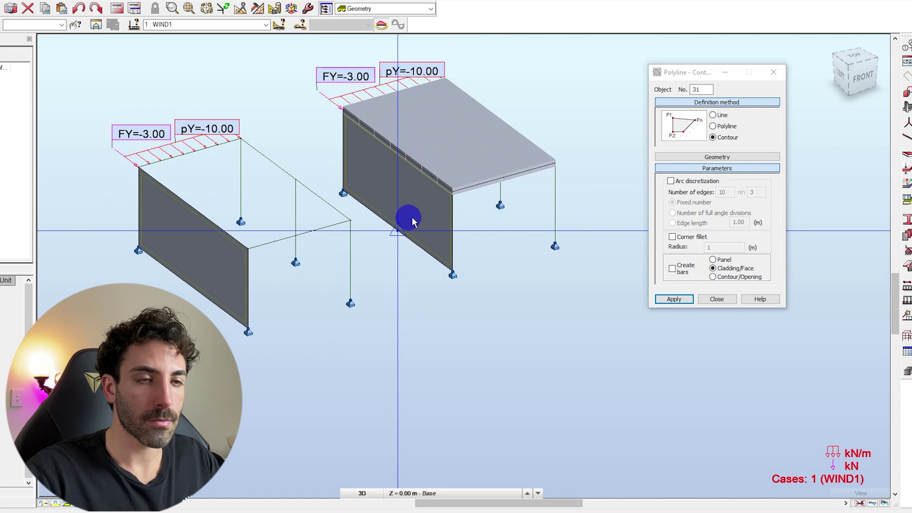
Finish the contours and select wall panels 30 and 31
{"action": "left_click", "coordinate": [717, 299]}
{"action": "scroll", "coordinate": [519, 277], "scroll_direction": "down", "scroll_amount": 2}
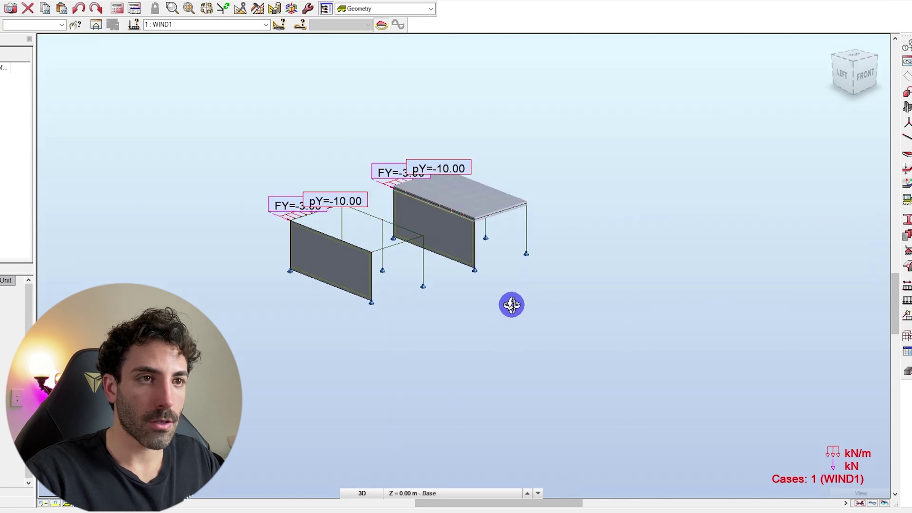
{"action": "scroll", "coordinate": [475, 285], "scroll_direction": "up", "scroll_amount": 2}
{"action": "scroll", "coordinate": [442, 263], "scroll_direction": "up", "scroll_amount": 1}
{"action": "left_click", "coordinate": [295, 244]}
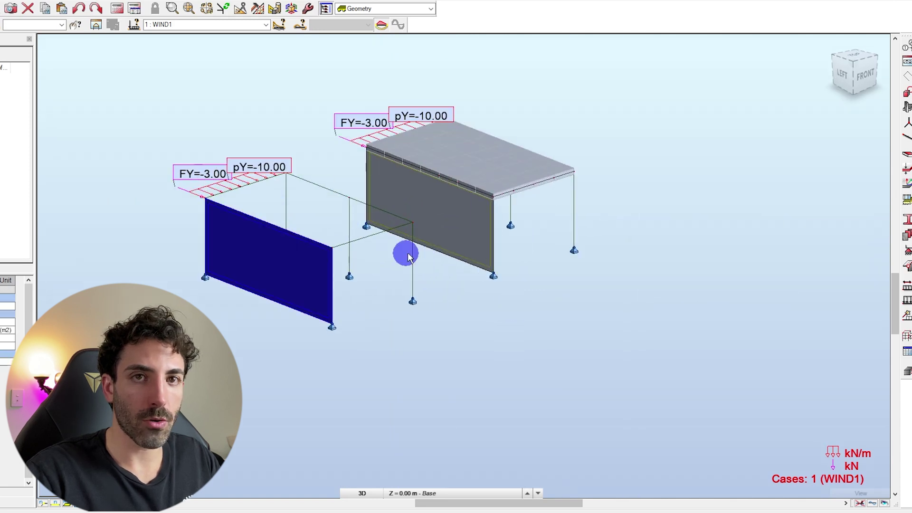
{"action": "left_click", "coordinate": [450, 215], "text": "ctrl"}
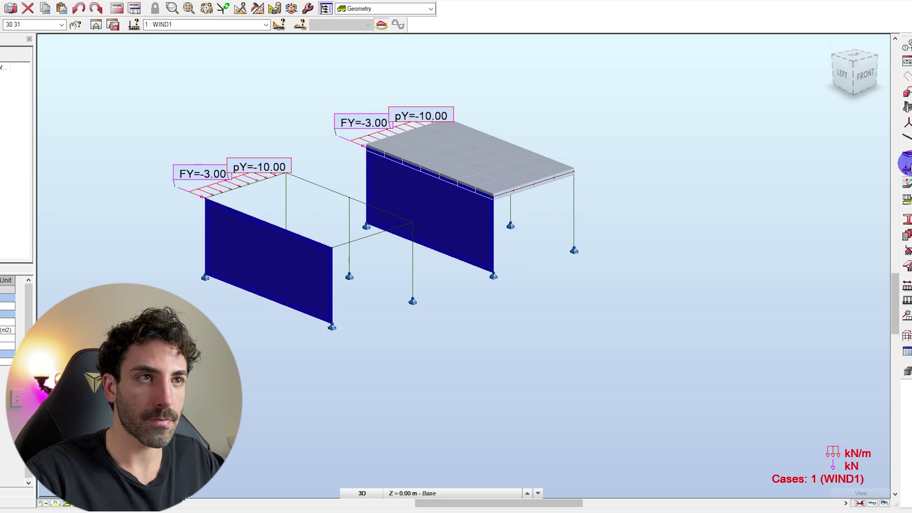
Assign the CONR_200 thickness to both wall panels
{"action": "left_click", "coordinate": [906, 164]}
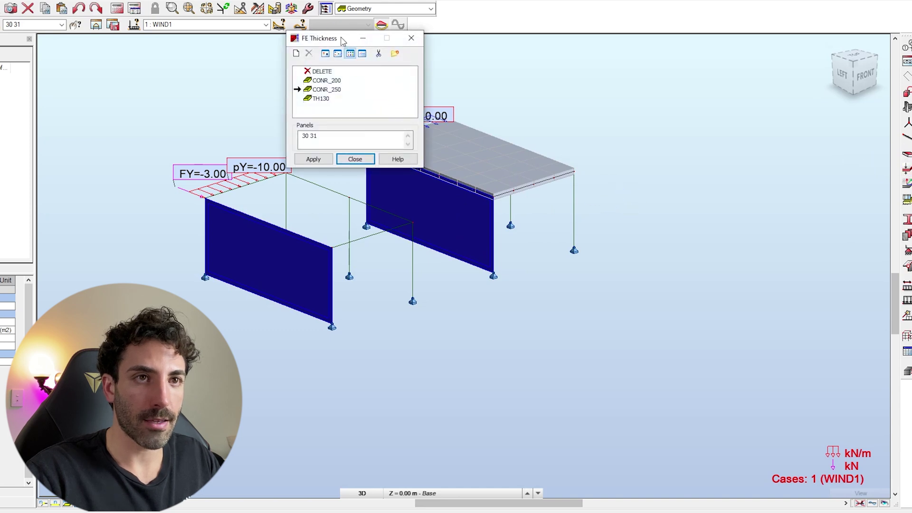
{"action": "left_click_drag", "start_coordinate": [343, 42], "coordinate": [626, 78]}
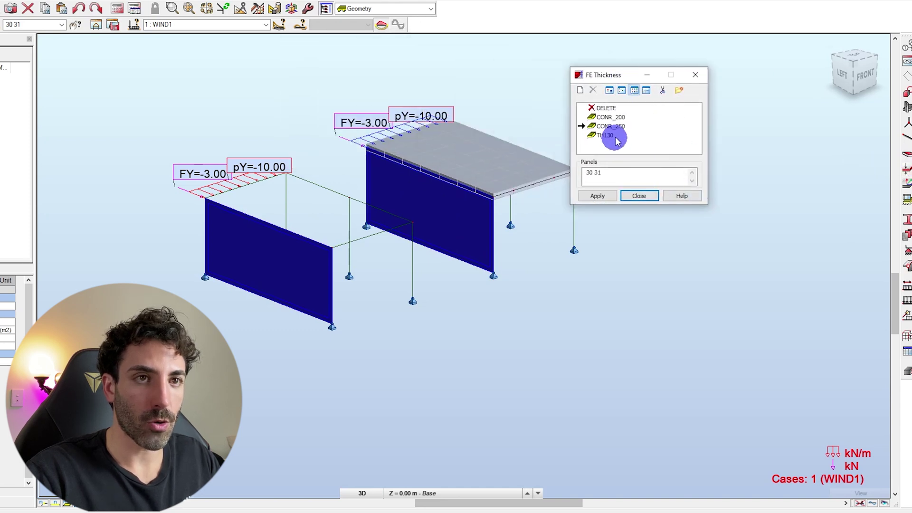
{"action": "left_click", "coordinate": [611, 117]}
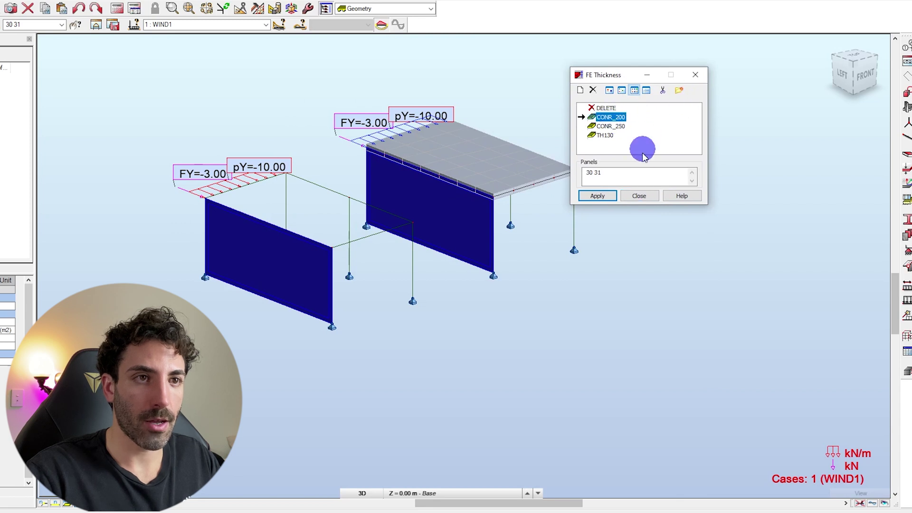
{"action": "left_click", "coordinate": [596, 196]}
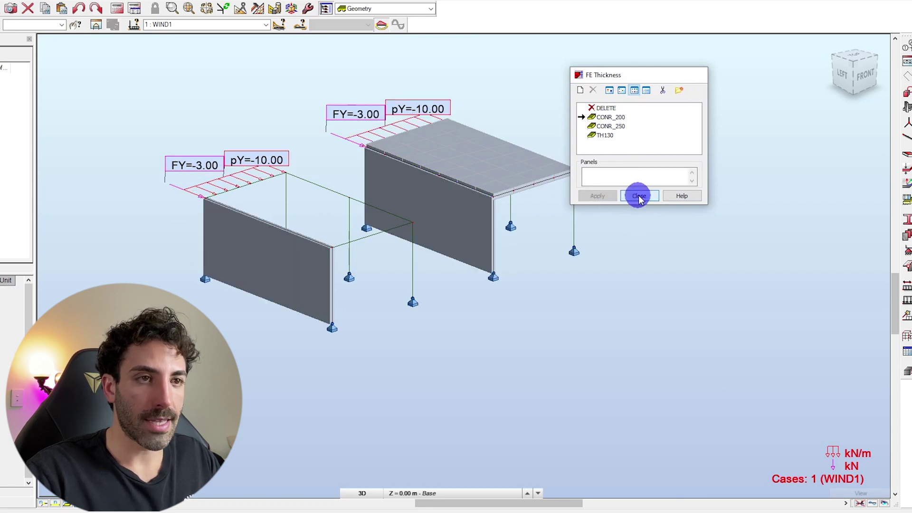
{"action": "left_click", "coordinate": [638, 195]}
{"action": "middle_click_drag", "start_coordinate": [427, 346], "coordinate": [312, 330], "text": "shift"}
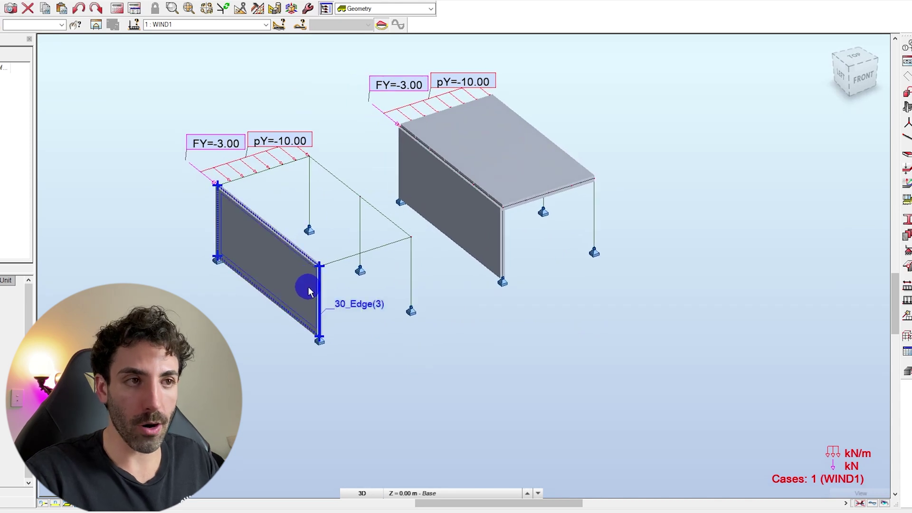
{"action": "middle_click_drag", "start_coordinate": [317, 316], "coordinate": [341, 337], "text": "shift"}
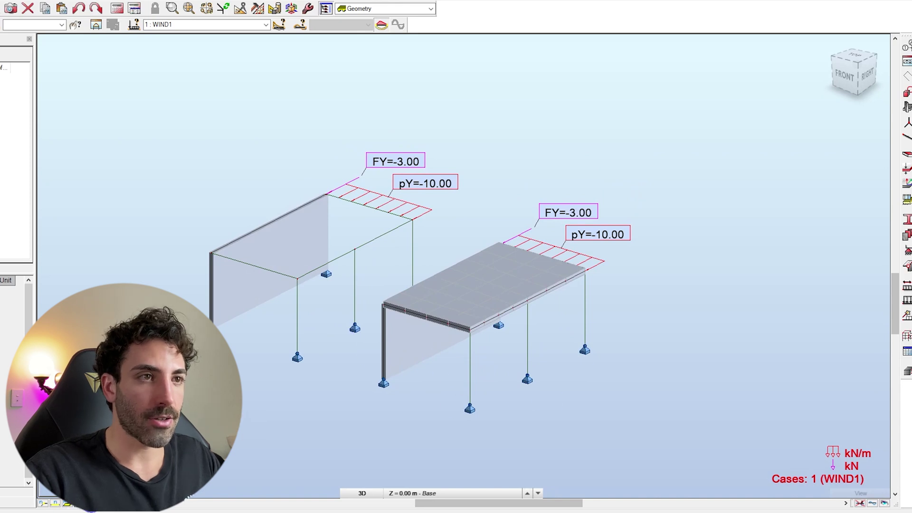
{"action": "middle_click_drag", "start_coordinate": [204, 305], "coordinate": [216, 312], "text": "shift"}
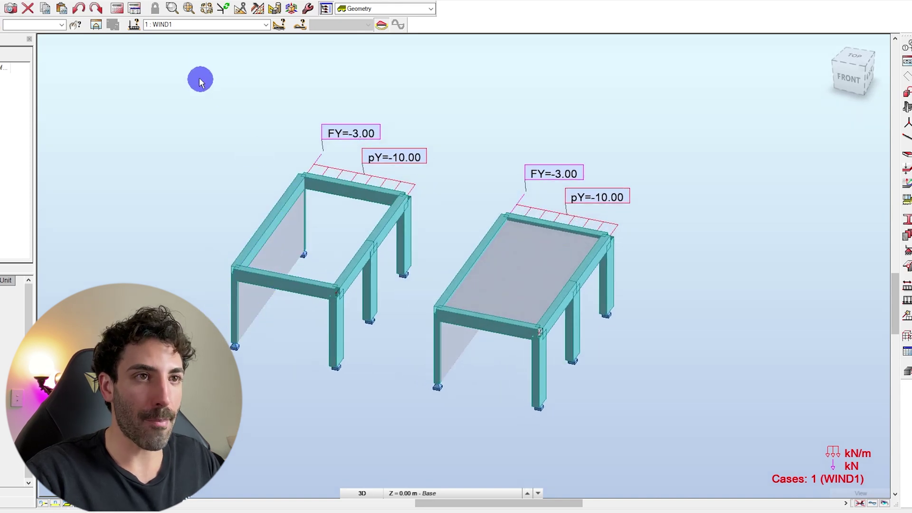
Rerun the analysis with the walls, accepting the separate-structure prompt, and close the messages
{"action": "left_click", "coordinate": [117, 9]}
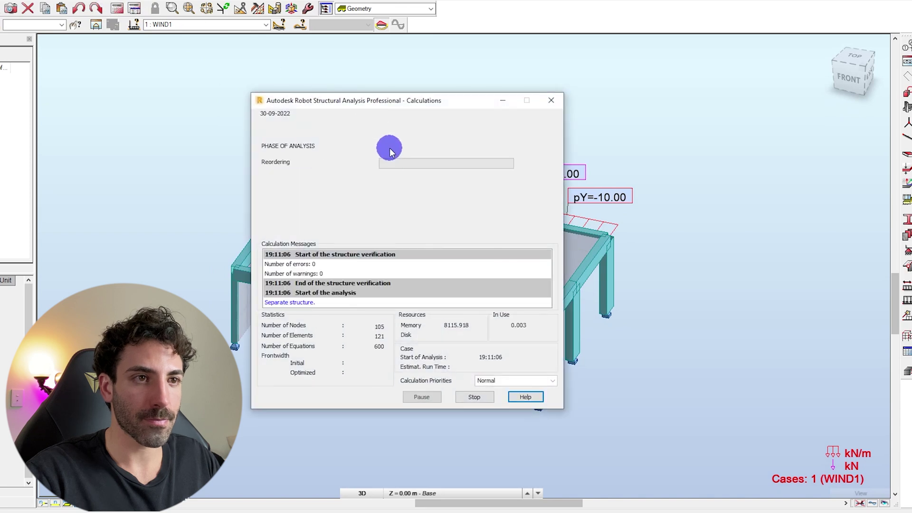
{"action": "left_click", "coordinate": [424, 295]}
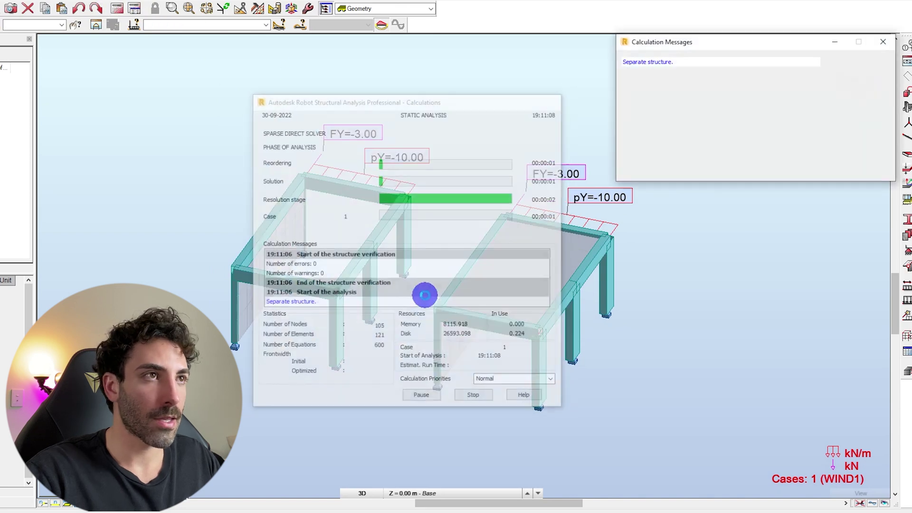
{"action": "left_click", "coordinate": [879, 40]}
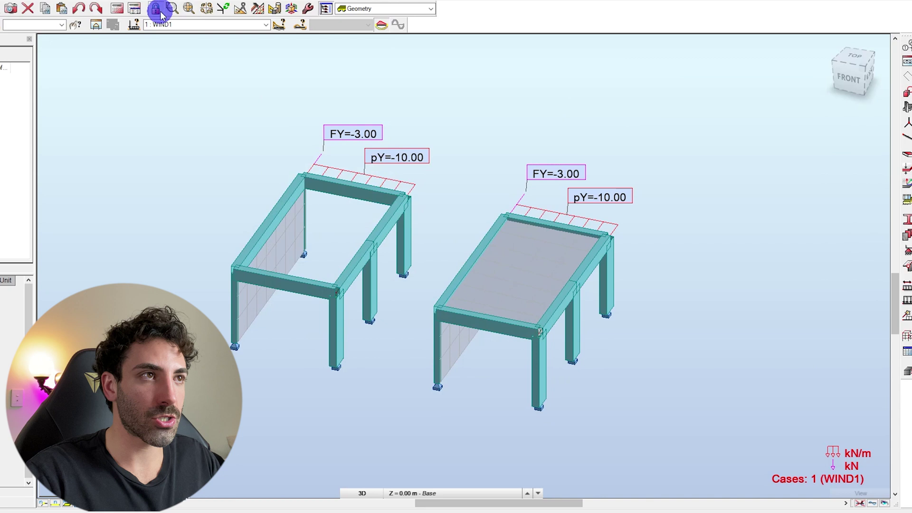
Show the WIND1 exact deformation diagram for bars, now peaking at only 1
{"action": "left_click", "coordinate": [138, 1]}
{"action": "left_click", "coordinate": [137, 33]}
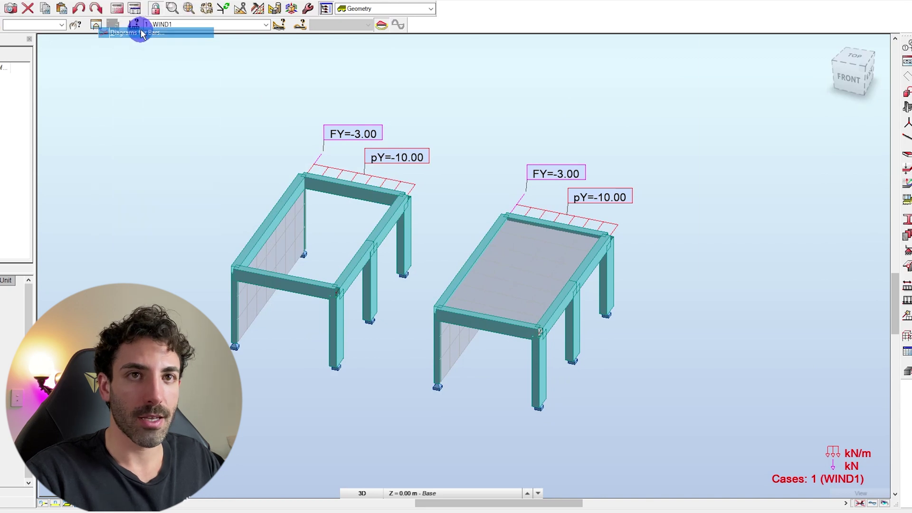
{"action": "left_click", "coordinate": [801, 60]}
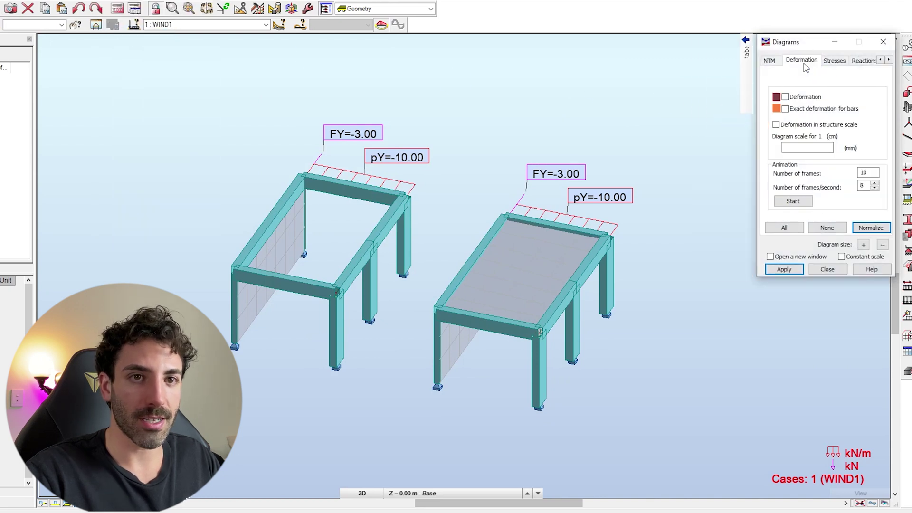
{"action": "left_click", "coordinate": [785, 109]}
{"action": "left_click", "coordinate": [784, 269]}
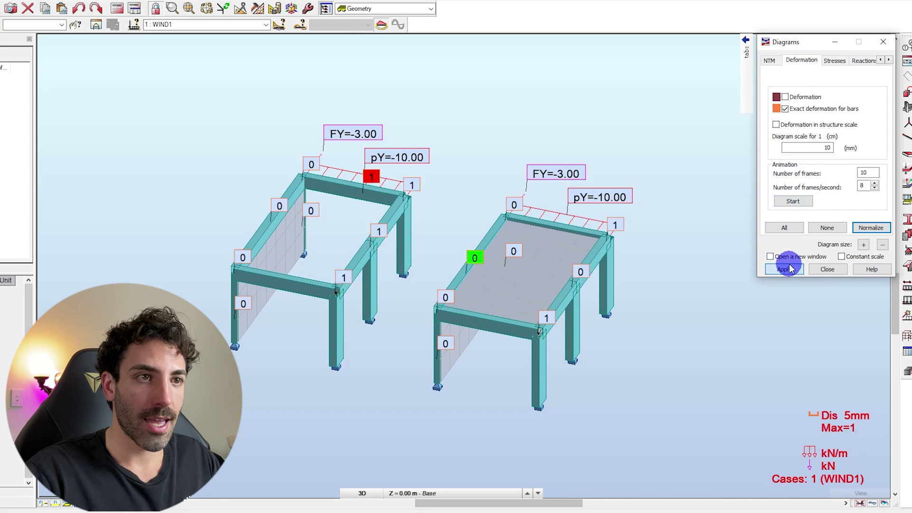
{"action": "middle_click_drag", "start_coordinate": [641, 249], "coordinate": [413, 301], "text": "shift"}
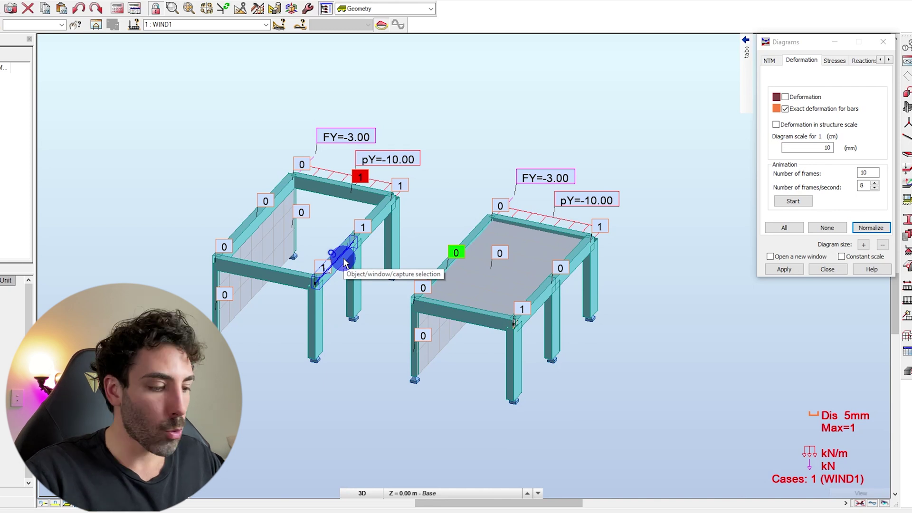
{"action": "middle_click_drag", "start_coordinate": [343, 263], "coordinate": [295, 295], "text": "shift"}
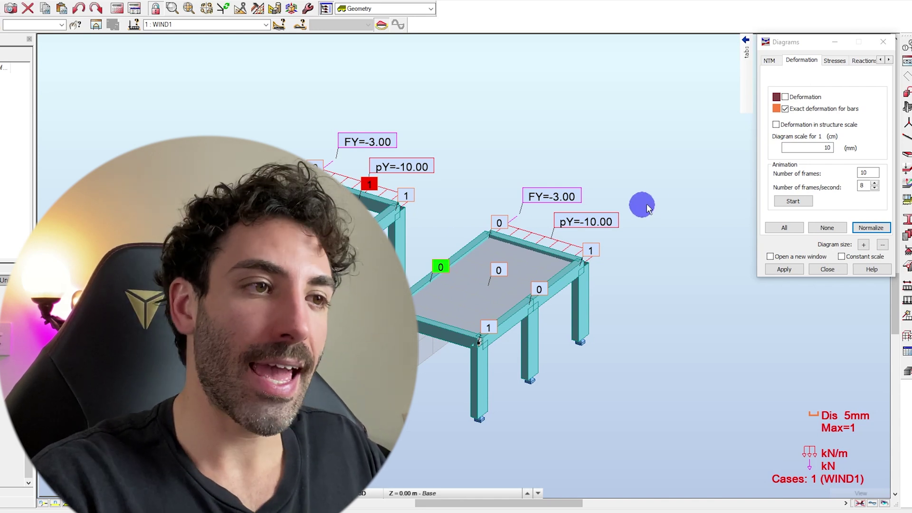
{"action": "left_click", "coordinate": [784, 109]}
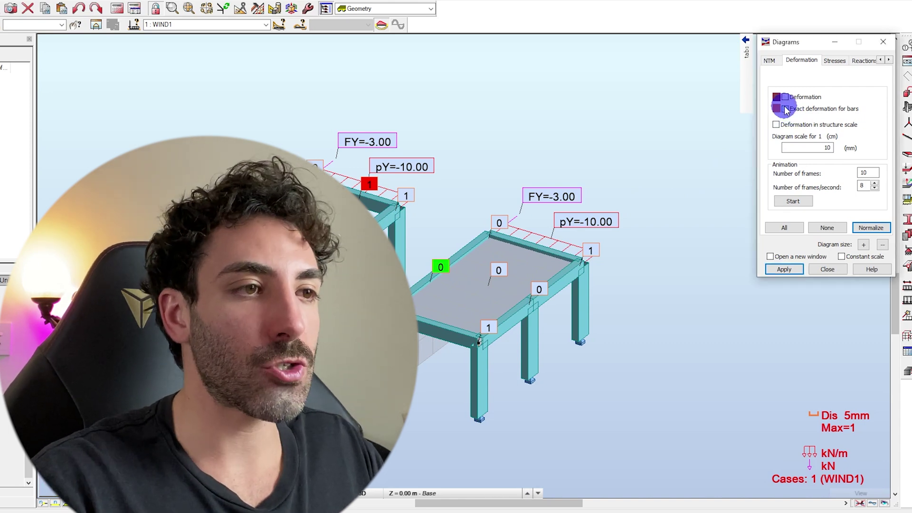